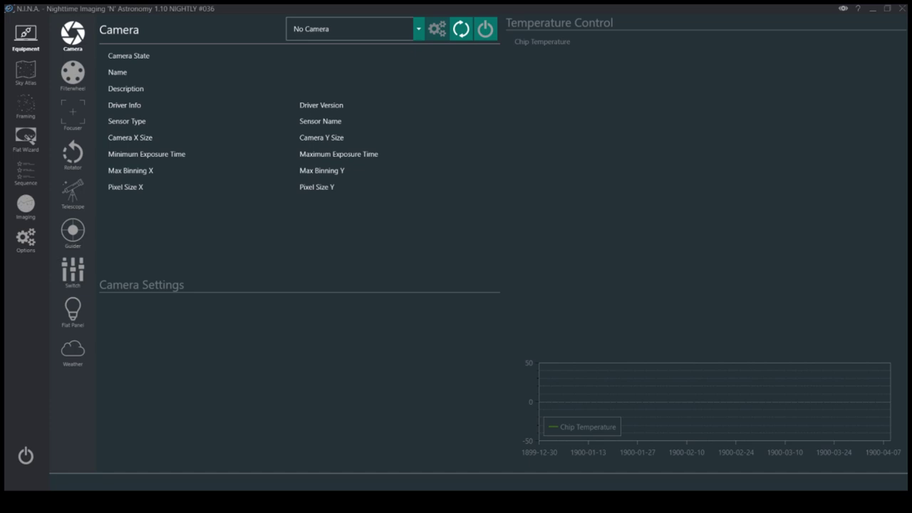
# - Search the Sky Atlas for M31 to bring up the Andromeda Galaxy
pyautogui.click(27, 75)
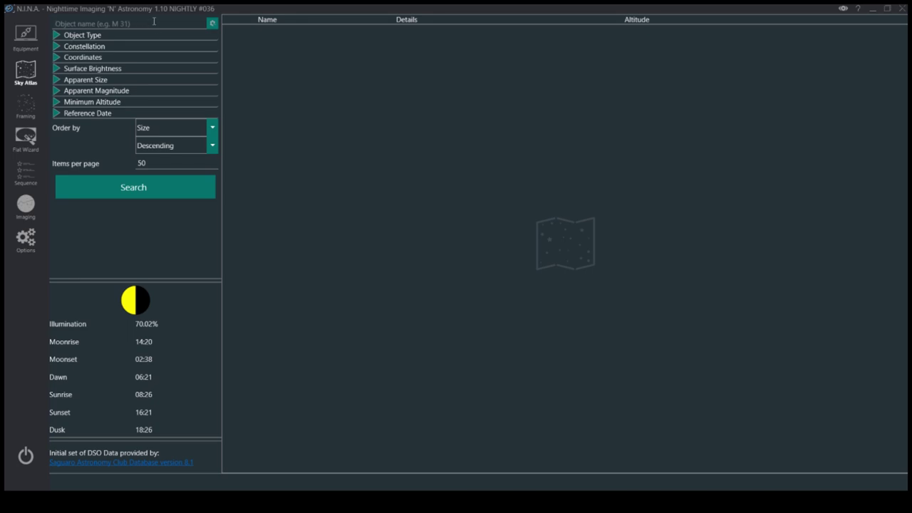
pyautogui.write('M31')
pyautogui.press('Return')
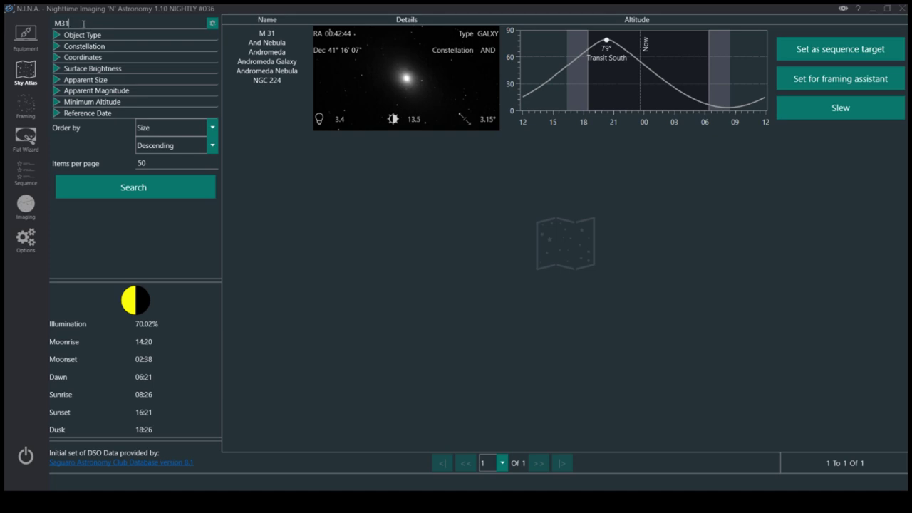
# - Search for 'Heart nebula', then replace the object name with 'Melotte 15'
pyautogui.doubleClick(68, 24)
pyautogui.write('Heart nebula')
pyautogui.press('Return')
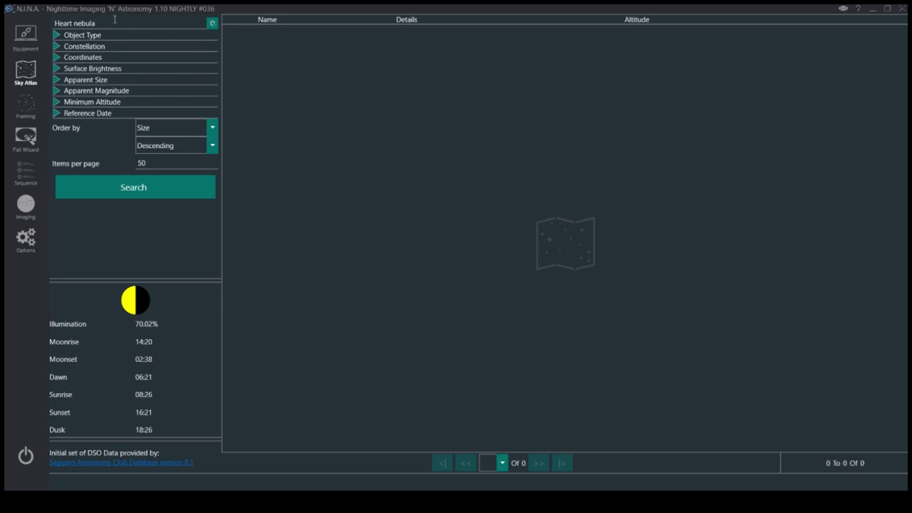
pyautogui.moveTo(109, 22); pyautogui.dragTo(52, 23)
pyautogui.write('Melotte 15')
# - Run the Melotte 15 search, listing IC 1805 and Collinder 26
pyautogui.press('Return')
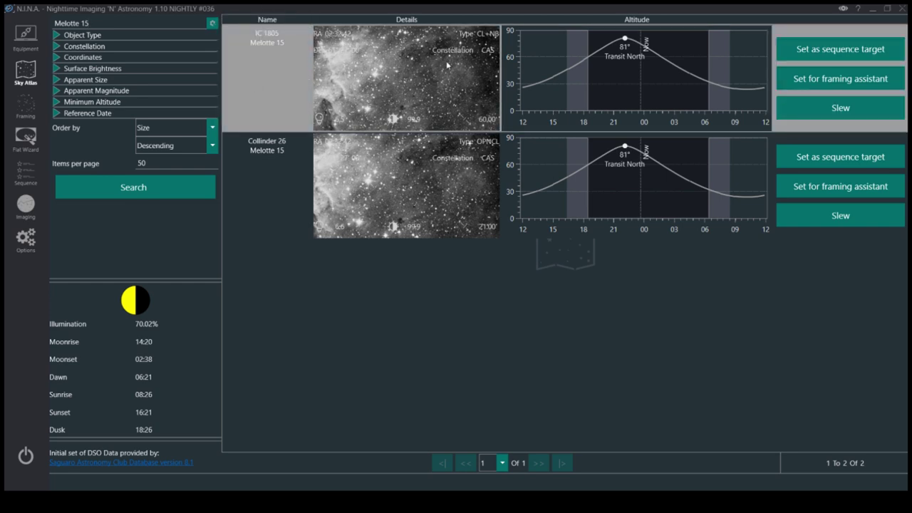
# - Send IC 1805 to the framing assistant and zoom out over the 5° survey image
pyautogui.click(830, 80)
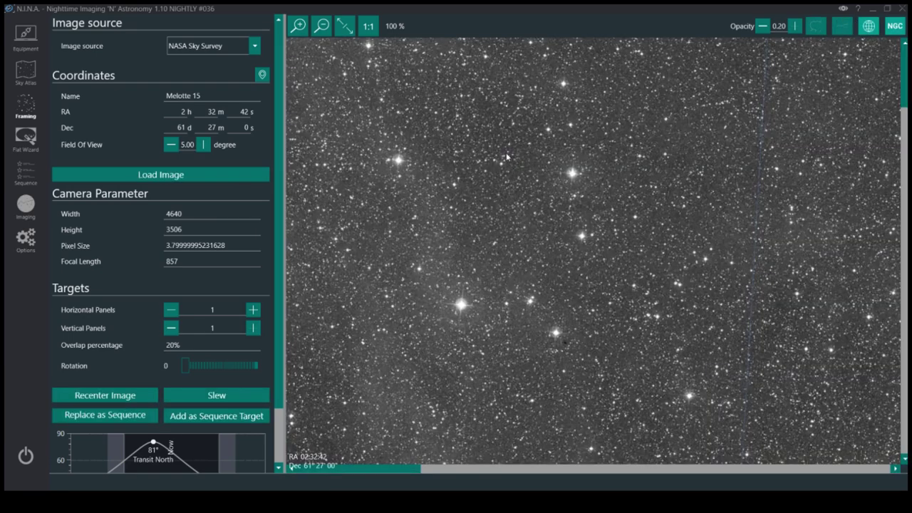
pyautogui.scroll(-5, 585, 199)
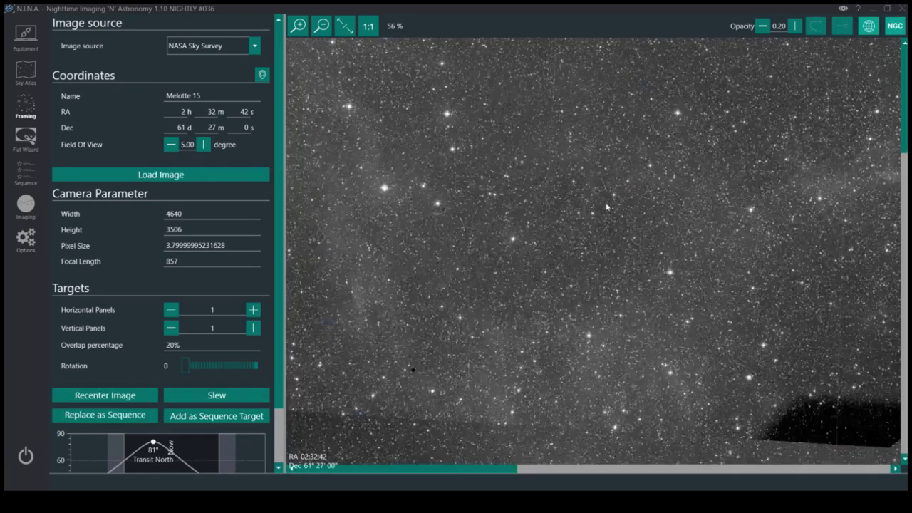
pyautogui.scroll(-3, 587, 203)
pyautogui.scroll(-2, 599, 204)
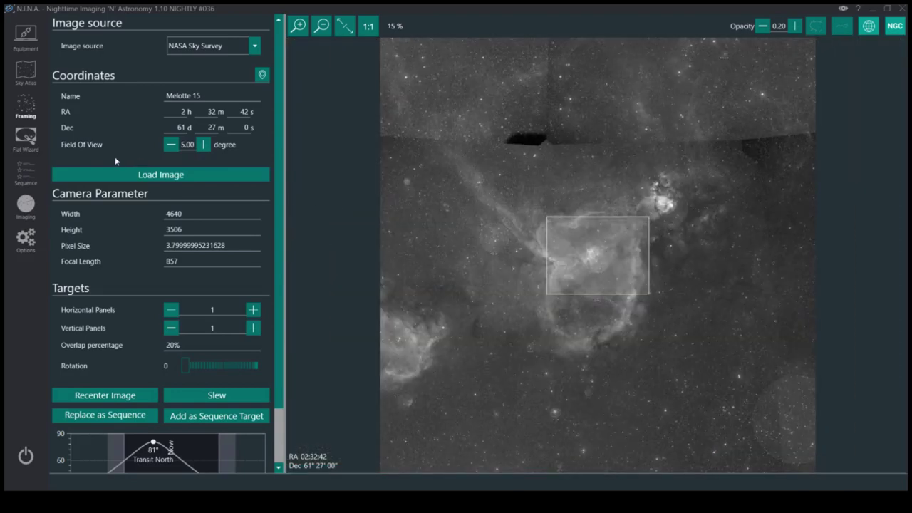
pyautogui.click(189, 145)
pyautogui.moveTo(618, 253)
pyautogui.mouseDown()
pyautogui.moveTo(668, 236)
pyautogui.moveTo(681, 214)
pyautogui.moveTo(613, 249)
pyautogui.moveTo(578, 247)
pyautogui.moveTo(592, 299)
pyautogui.moveTo(631, 352)
pyautogui.moveTo(639, 246)
pyautogui.moveTo(571, 270)
pyautogui.moveTo(623, 287)
pyautogui.moveTo(540, 242)
pyautogui.moveTo(607, 288)
pyautogui.moveTo(604, 255)
pyautogui.mouseUp()
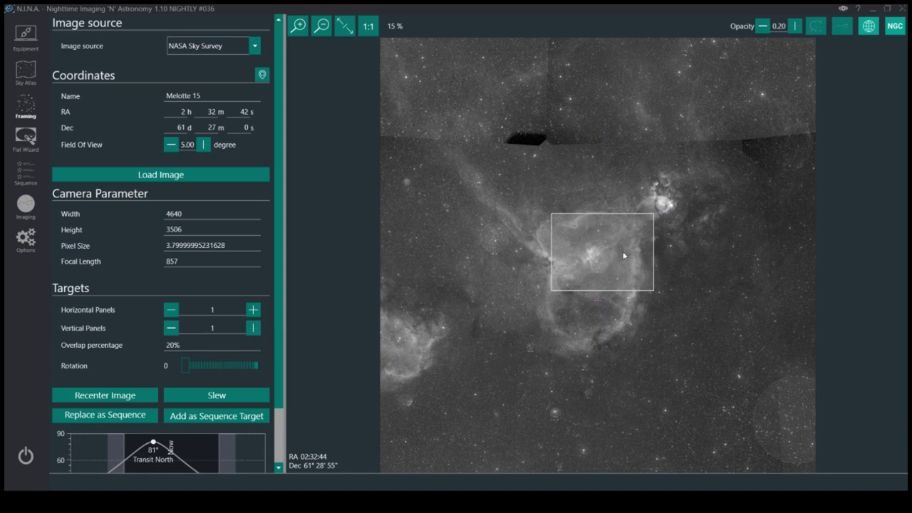
pyautogui.moveTo(643, 247); pyautogui.dragTo(697, 199)
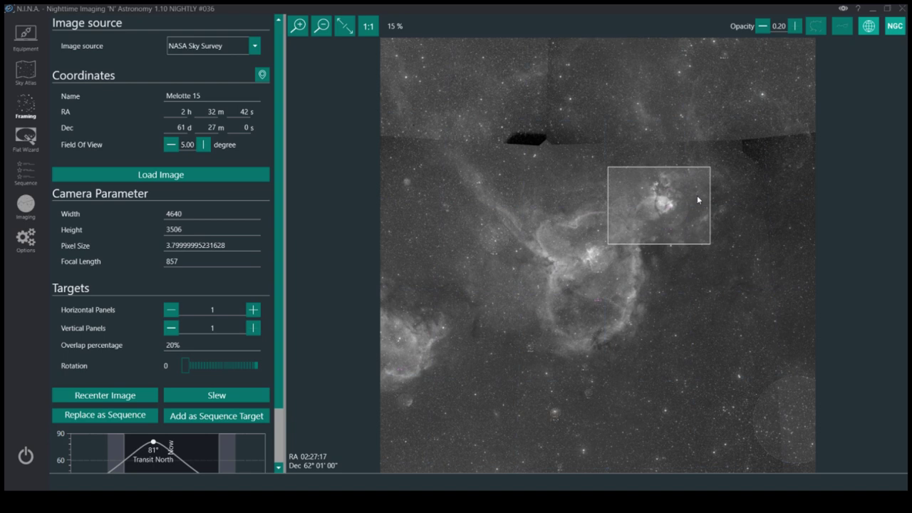
pyautogui.moveTo(698, 200); pyautogui.dragTo(691, 207)
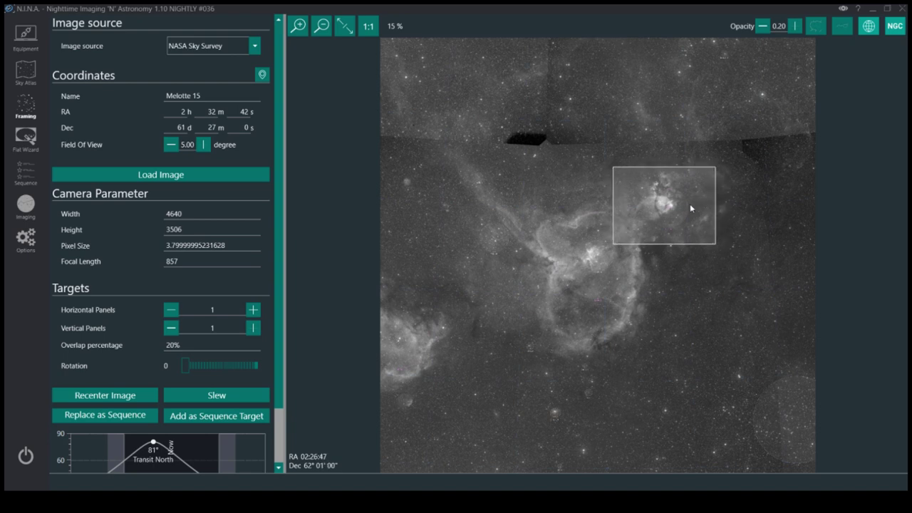
pyautogui.click(174, 262)
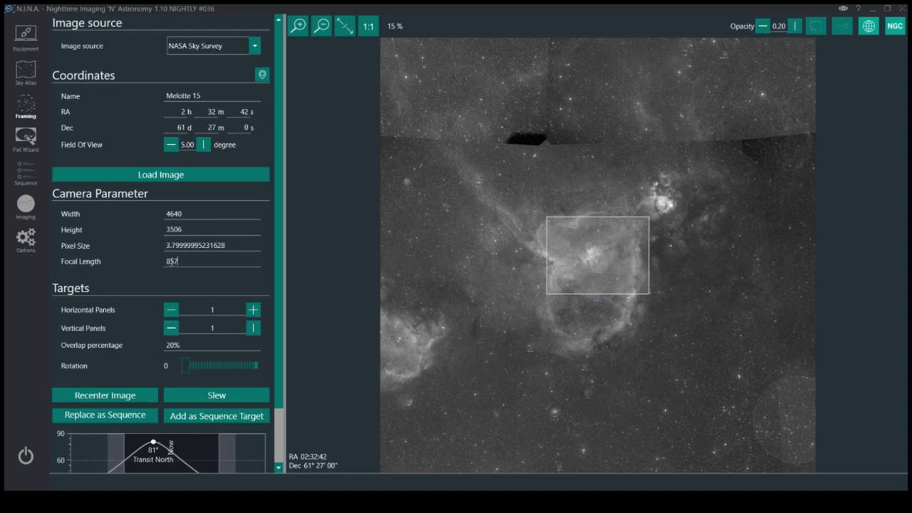
# - Nudge the camera frame onto the nebula core at RA 02:33:05, Dec 61° 30′ 06″
pyautogui.moveTo(182, 261); pyautogui.dragTo(148, 263)
pyautogui.click(196, 264)
pyautogui.moveTo(633, 277); pyautogui.dragTo(616, 266)
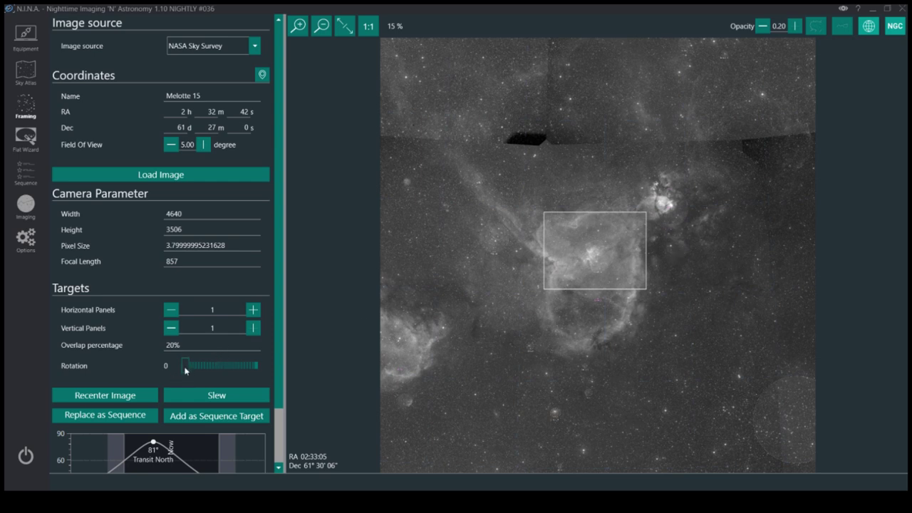
# - Rotate the camera frame and move it onto the bright nebula at the Heart's upper right
pyautogui.moveTo(185, 366)
pyautogui.mouseDown()
pyautogui.moveTo(253, 369)
pyautogui.moveTo(183, 369)
pyautogui.mouseUp()
pyautogui.moveTo(597, 257); pyautogui.dragTo(665, 213)
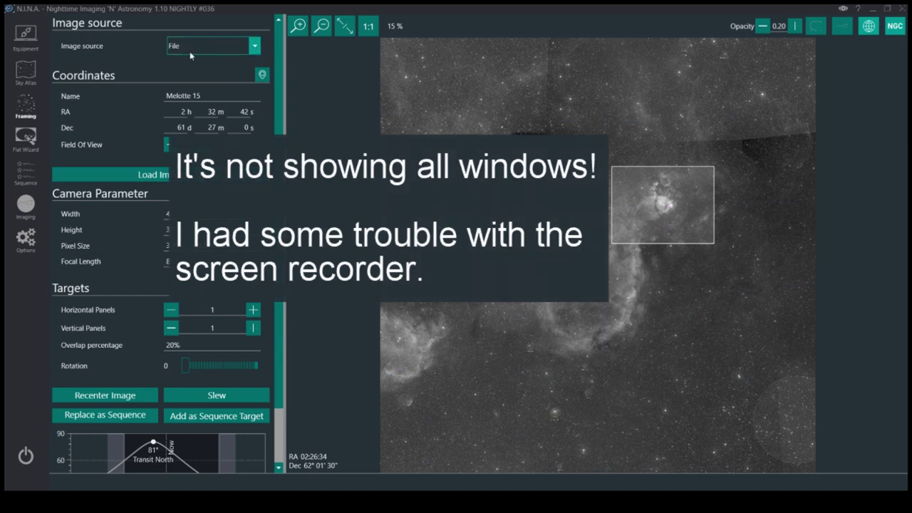
pyautogui.click(182, 174)
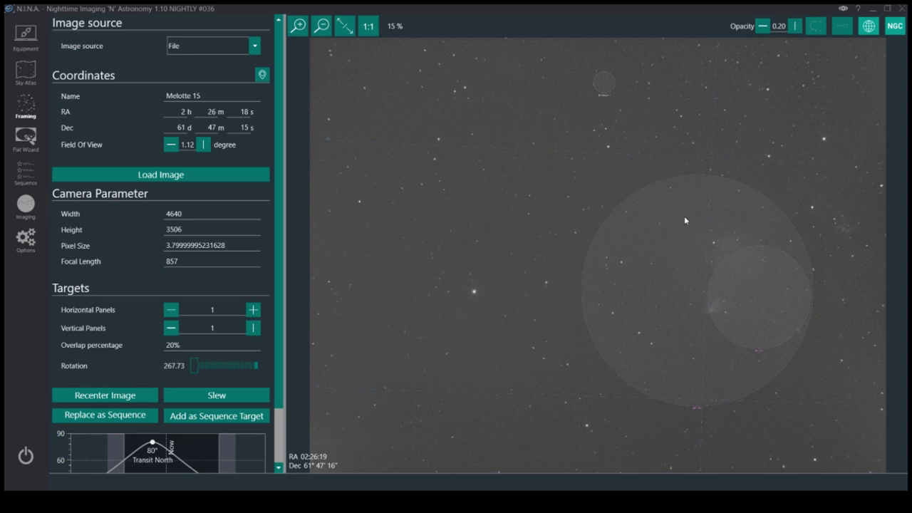
pyautogui.scroll(2, 688, 303)
pyautogui.scroll(-1, 108, 125)
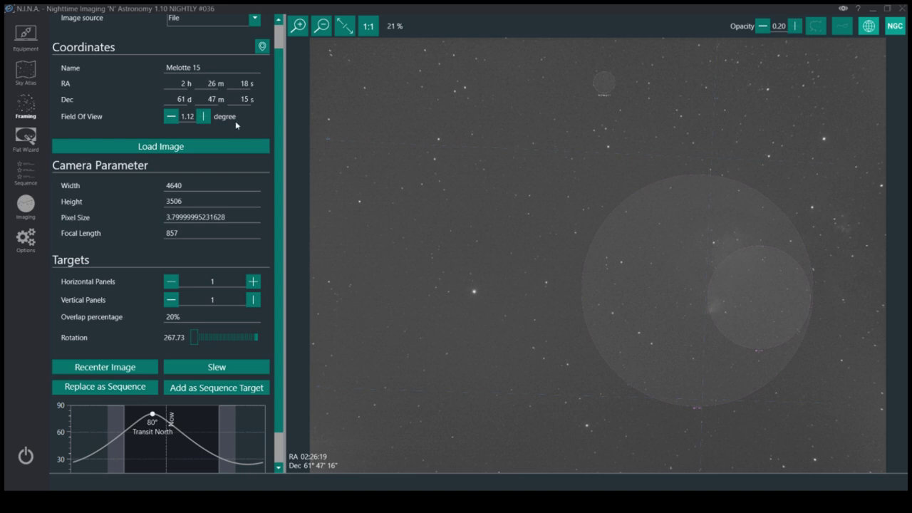
pyautogui.scroll(1, 261, 120)
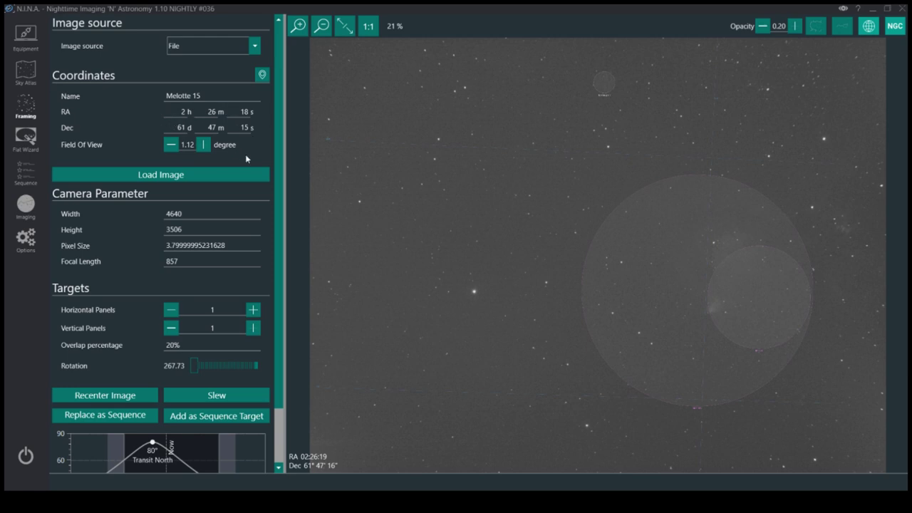
pyautogui.scroll(-2, 248, 160)
pyautogui.scroll(-1, 229, 213)
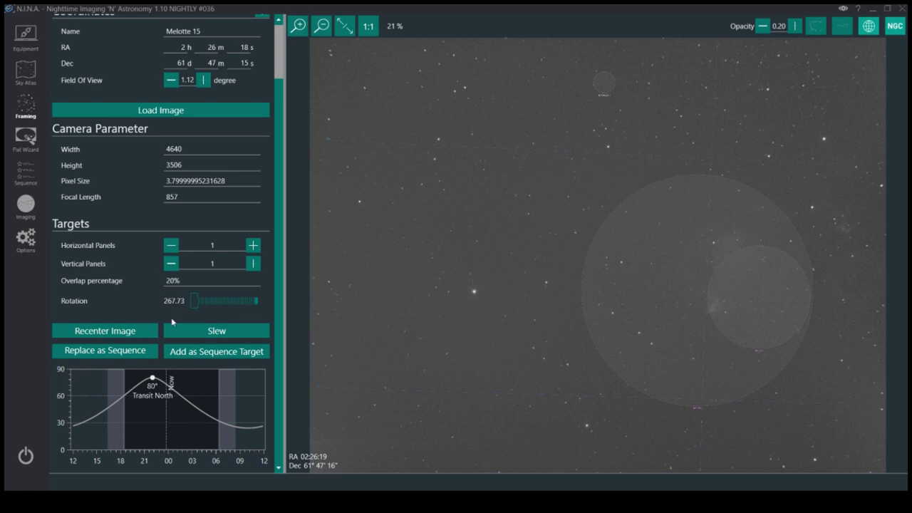
pyautogui.scroll(2, 172, 322)
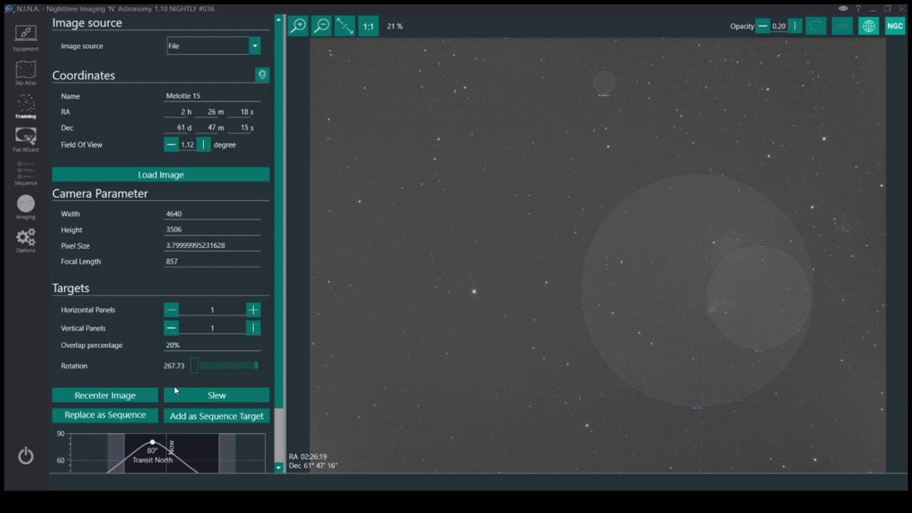
# - Load the cached Melotte 15 image as the framing source
pyautogui.click(255, 46)
pyautogui.click(242, 121)
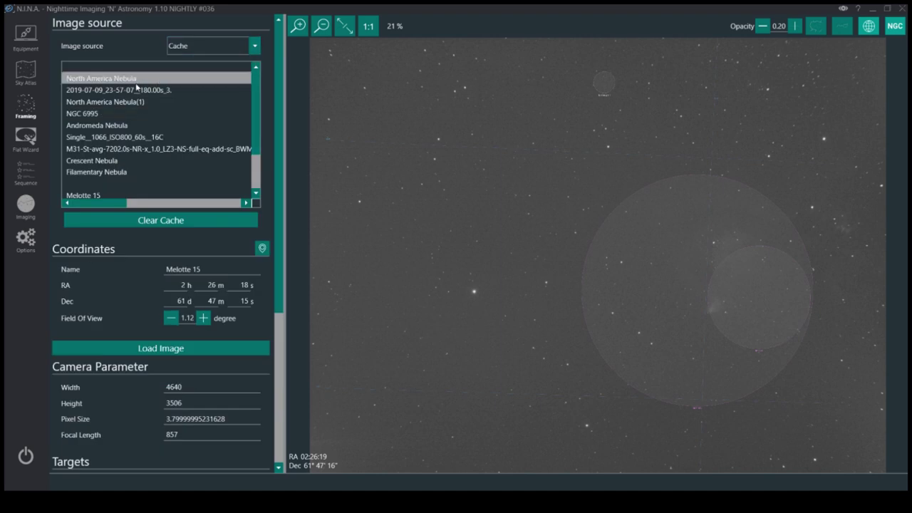
pyautogui.scroll(-1, 171, 189)
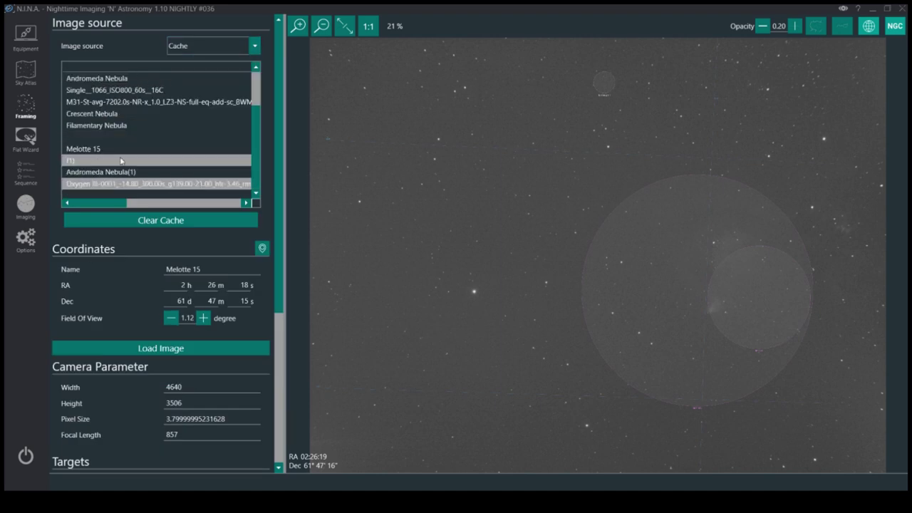
pyautogui.click(93, 151)
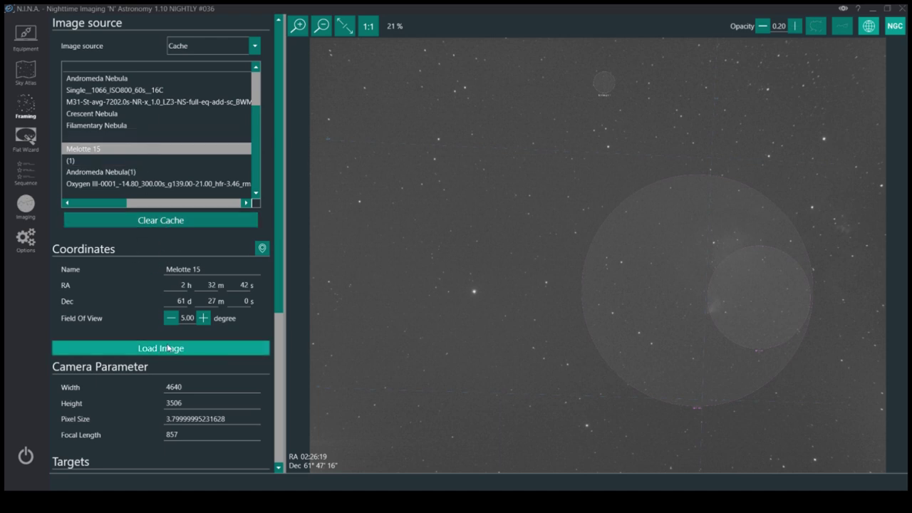
pyautogui.click(143, 350)
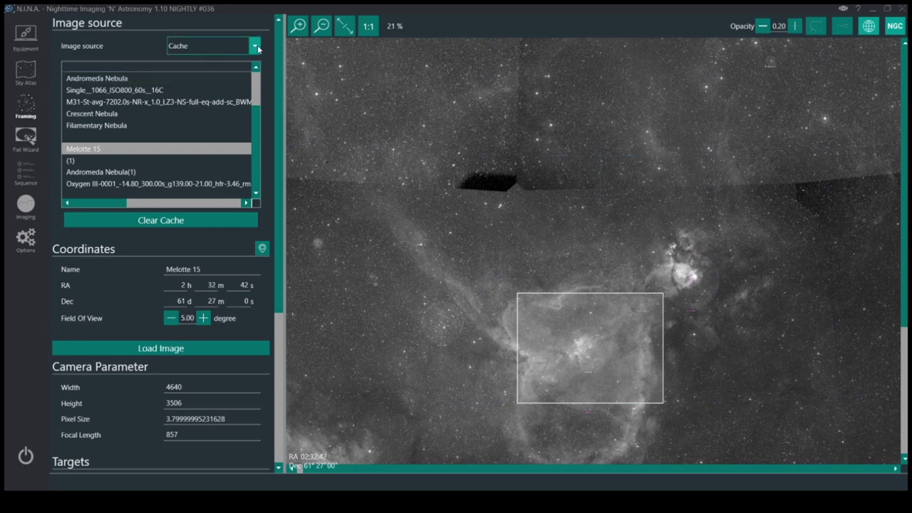
# - Rotate the frame to 265 and centre it at RA 02:32:58, Dec 61° 28′ 53″
pyautogui.scroll(-7, 245, 330)
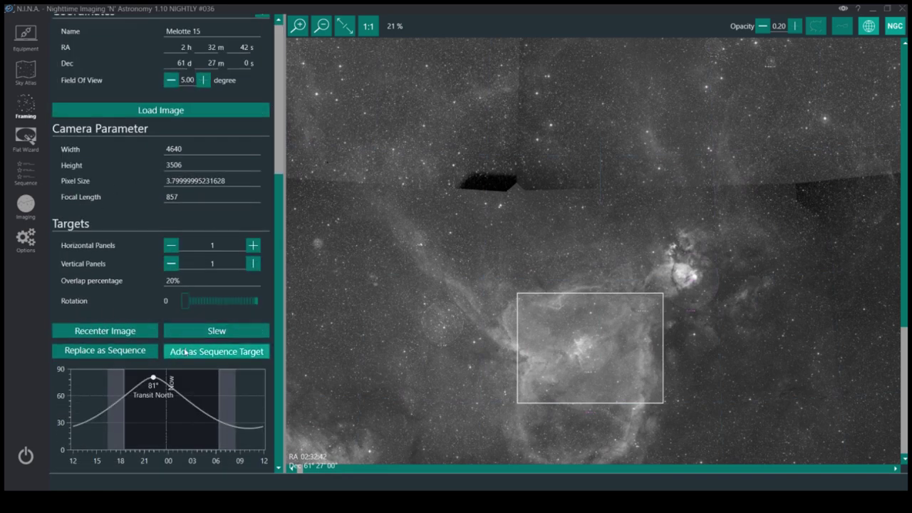
pyautogui.moveTo(184, 303); pyautogui.dragTo(234, 303)
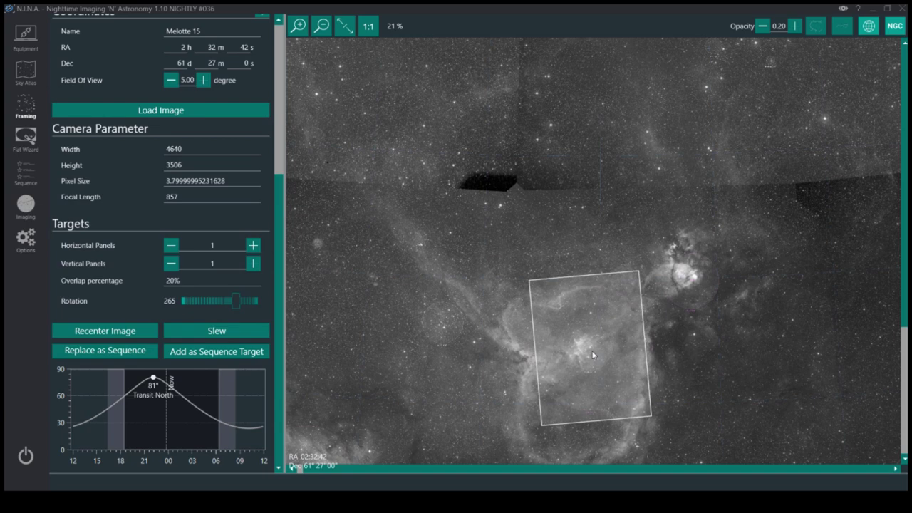
pyautogui.moveTo(592, 354); pyautogui.dragTo(580, 372)
pyautogui.scroll(-1, 712, 323)
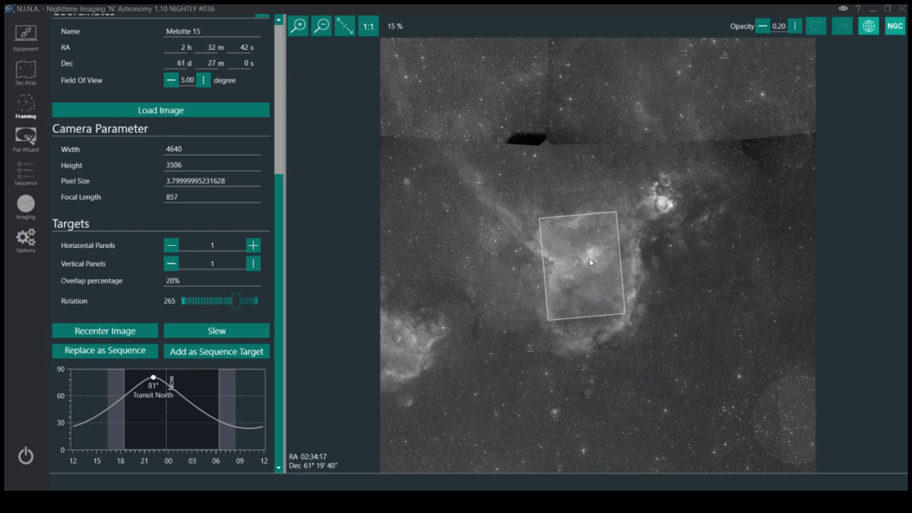
pyautogui.moveTo(591, 260); pyautogui.dragTo(662, 206)
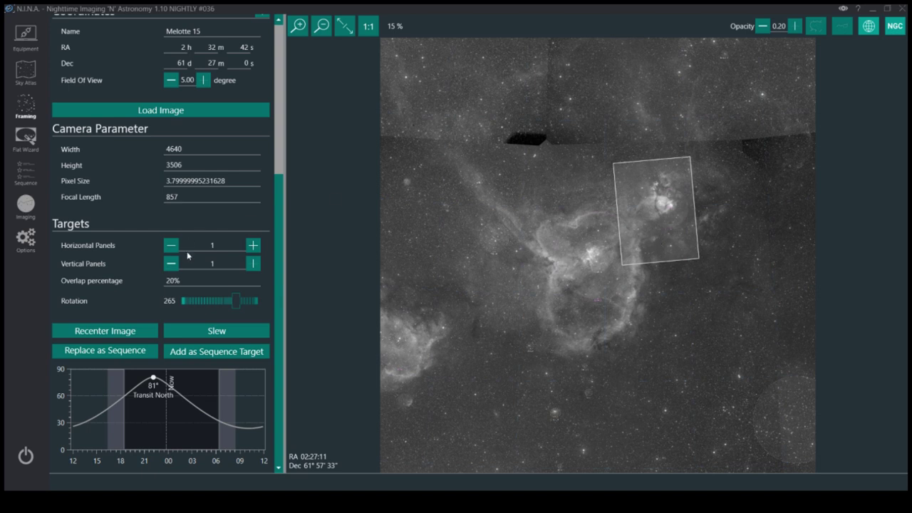
pyautogui.moveTo(663, 220); pyautogui.dragTo(595, 266)
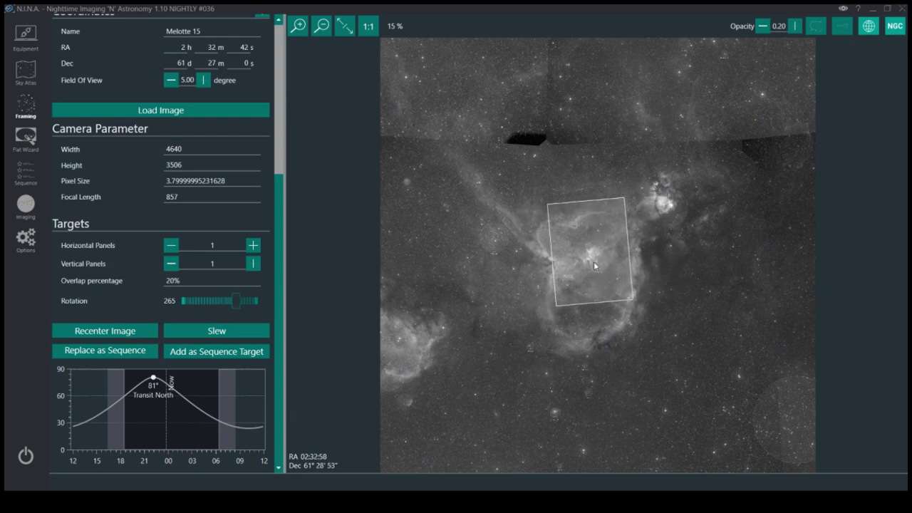
# - Add panels for a 2 horizontal × 3 vertical mosaic and centre it over the nebula
pyautogui.click(254, 245)
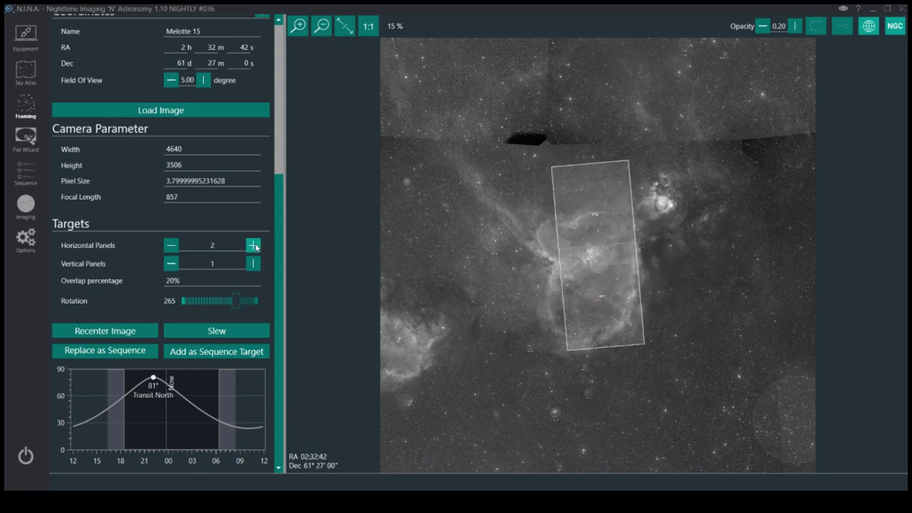
pyautogui.moveTo(606, 271); pyautogui.dragTo(603, 289)
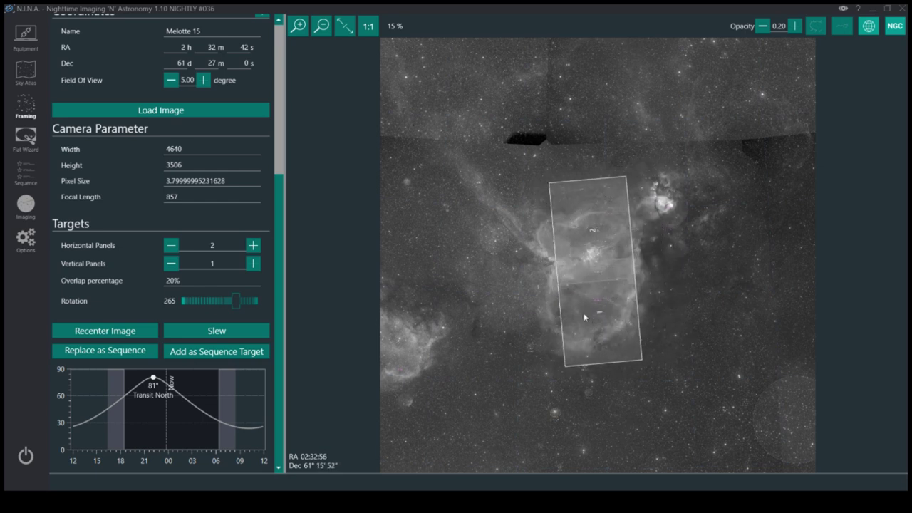
pyautogui.click(253, 263)
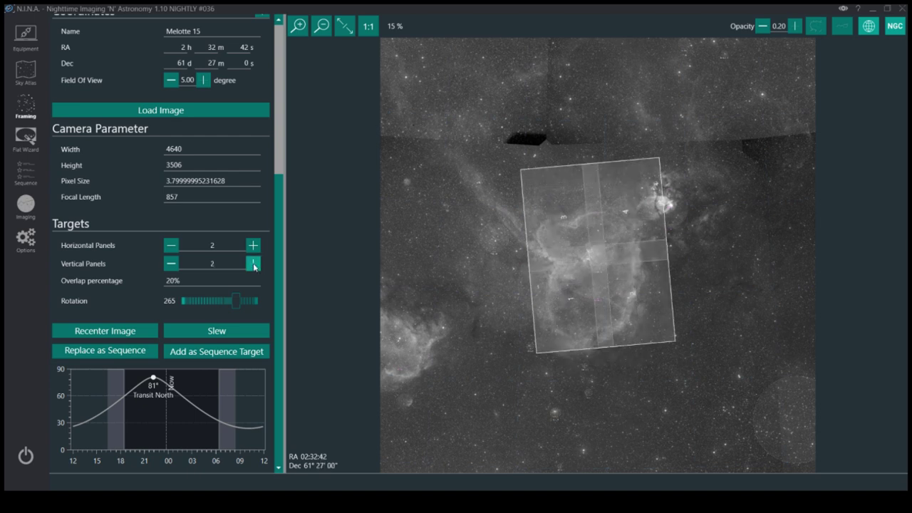
pyautogui.click(254, 264)
pyautogui.moveTo(607, 268)
pyautogui.mouseDown()
pyautogui.moveTo(625, 279)
pyautogui.moveTo(613, 273)
pyautogui.mouseUp()
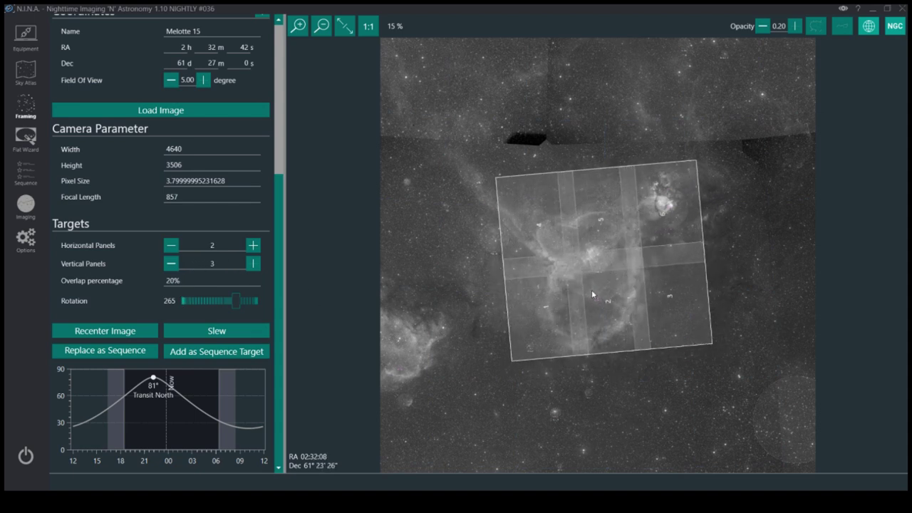
pyautogui.moveTo(610, 230); pyautogui.dragTo(611, 272)
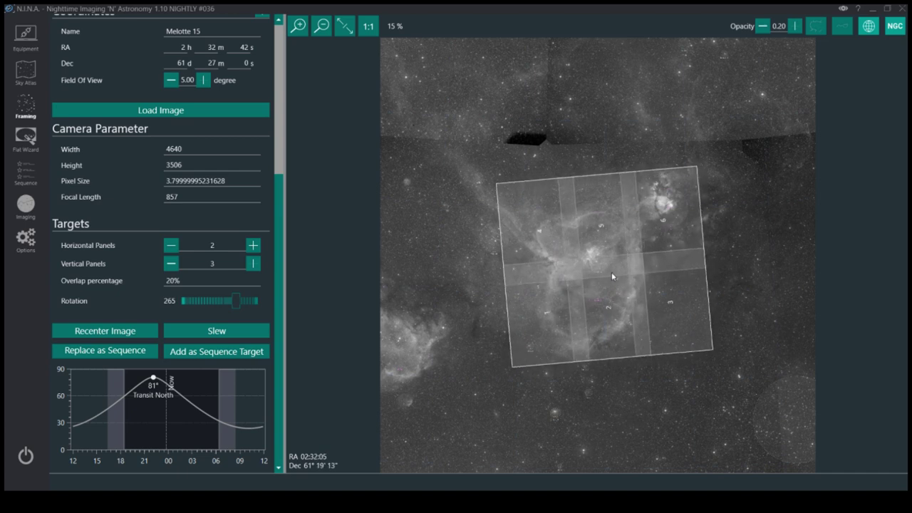
# - Replace the sequence with the six mosaic panels, each with 15×300 s OIII, Ha, SII lights
pyautogui.click(115, 354)
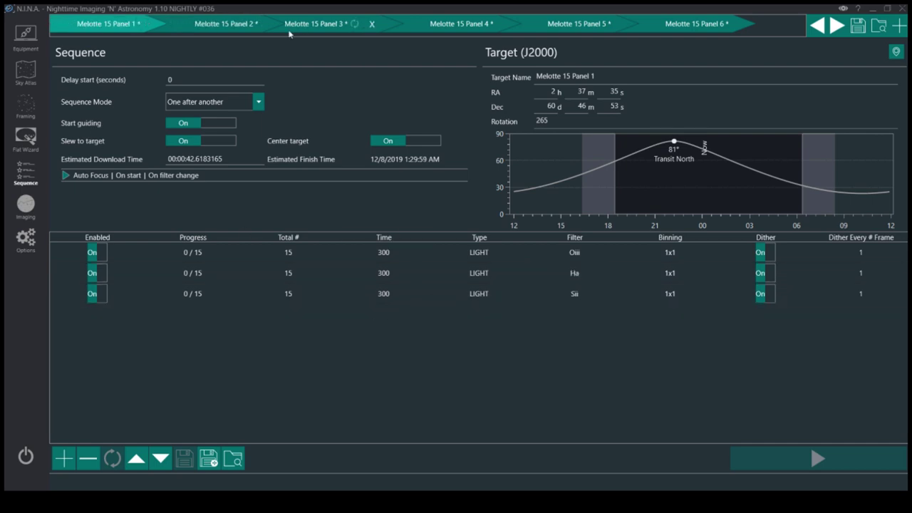
pyautogui.click(228, 27)
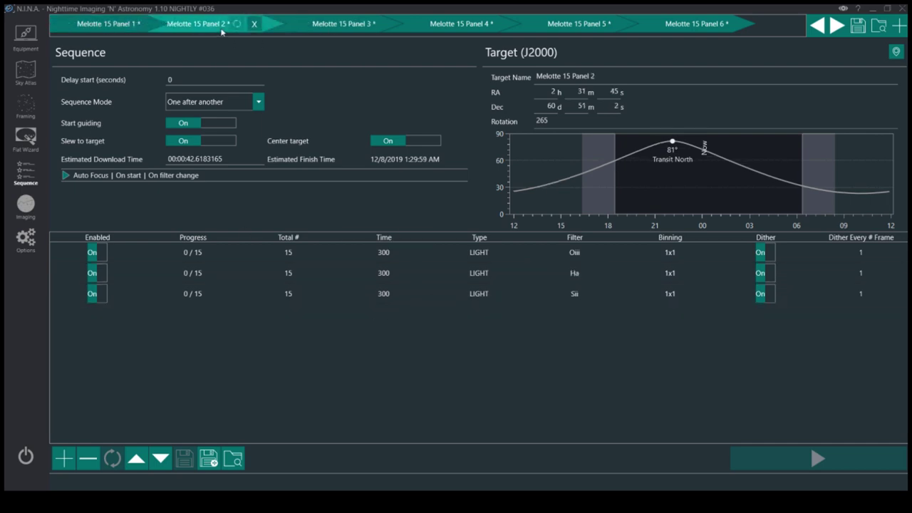
pyautogui.click(324, 25)
pyautogui.click(467, 25)
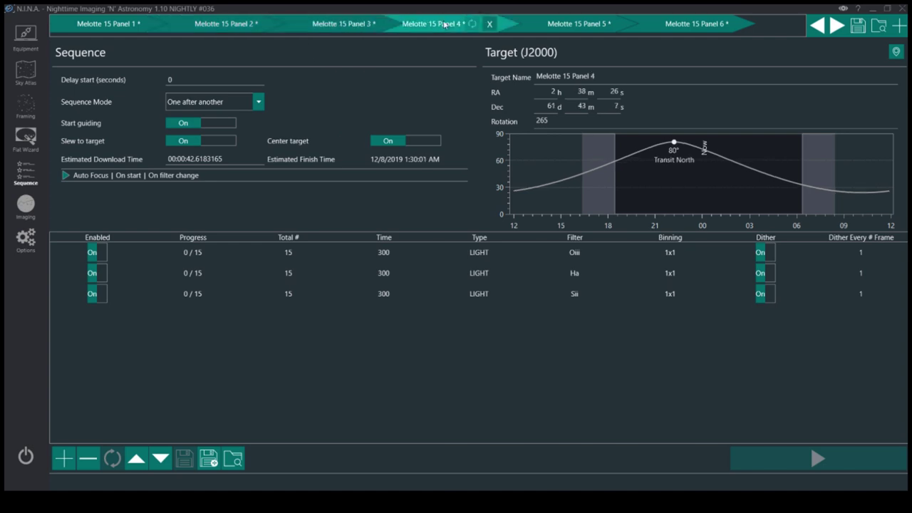
pyautogui.click(580, 27)
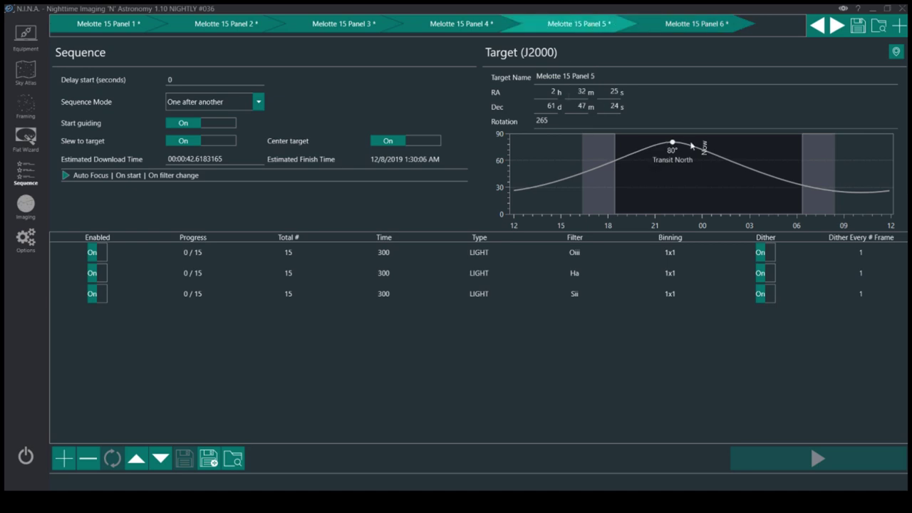
pyautogui.click(681, 28)
pyautogui.click(550, 28)
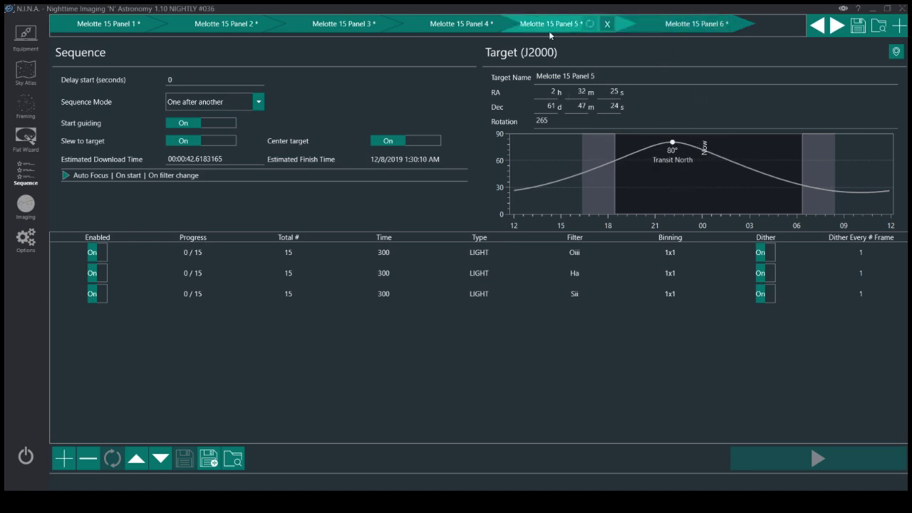
pyautogui.click(461, 27)
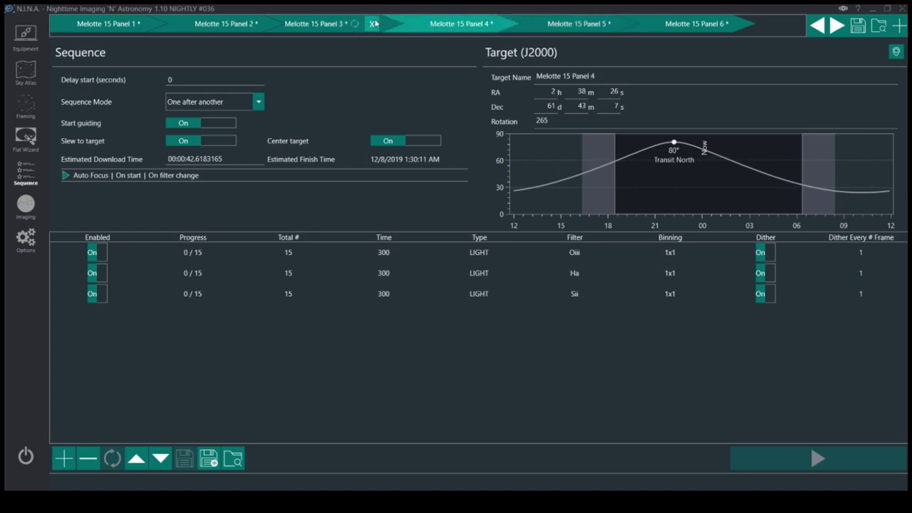
pyautogui.click(309, 26)
pyautogui.click(222, 26)
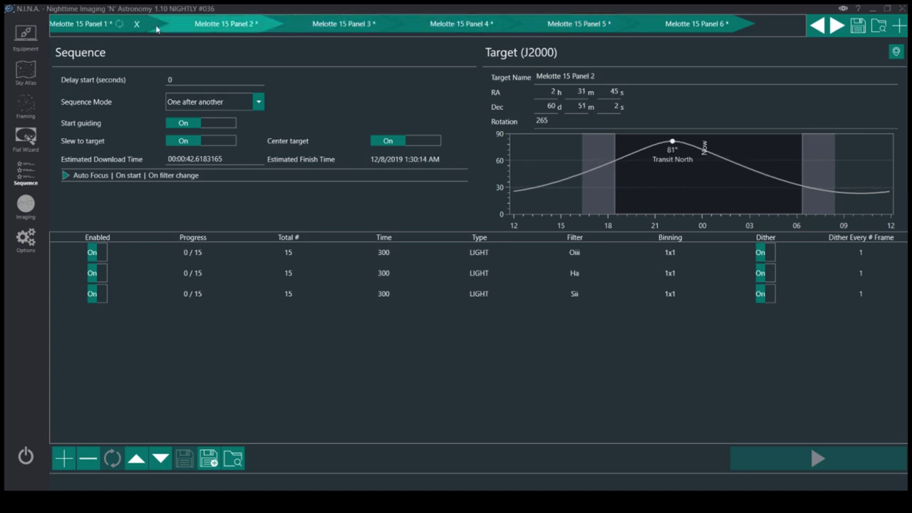
pyautogui.click(91, 29)
pyautogui.click(568, 261)
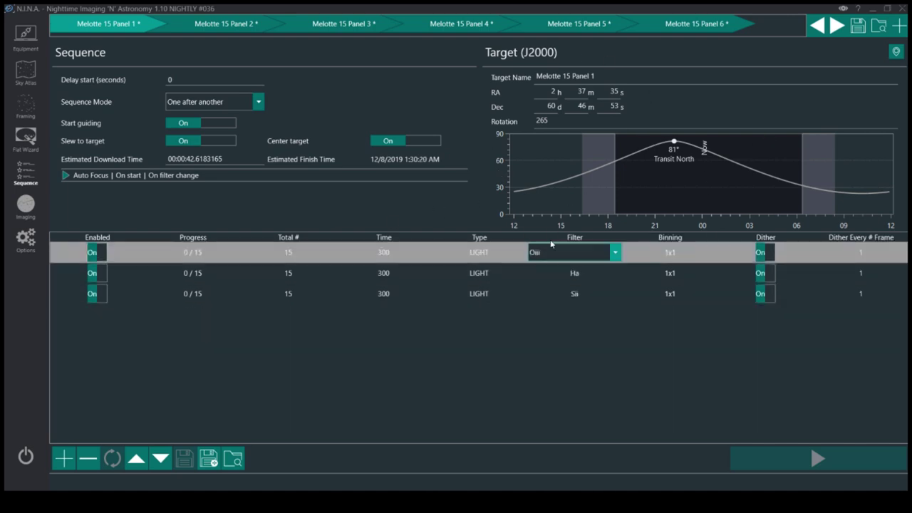
# - Check the Ha row's binning, leave it at 1x1, and switch to the Imaging page
pyautogui.moveTo(593, 24)
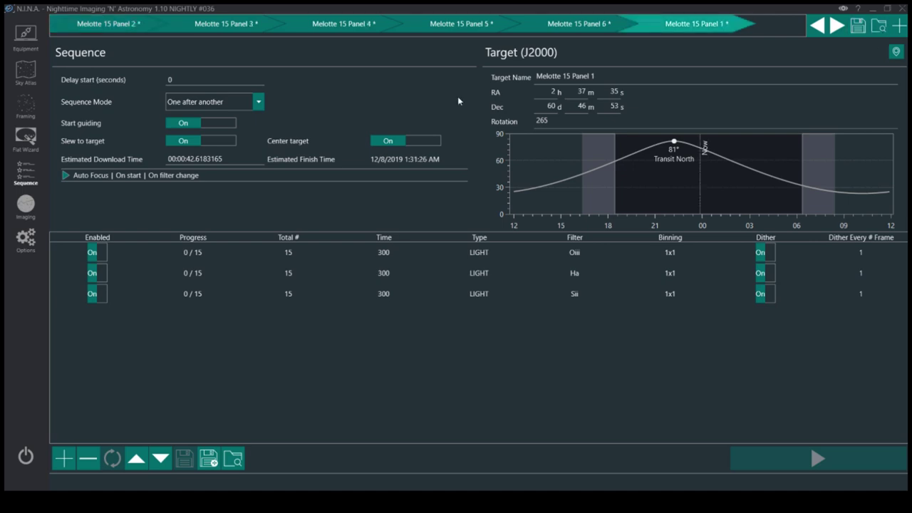
pyautogui.click(670, 273)
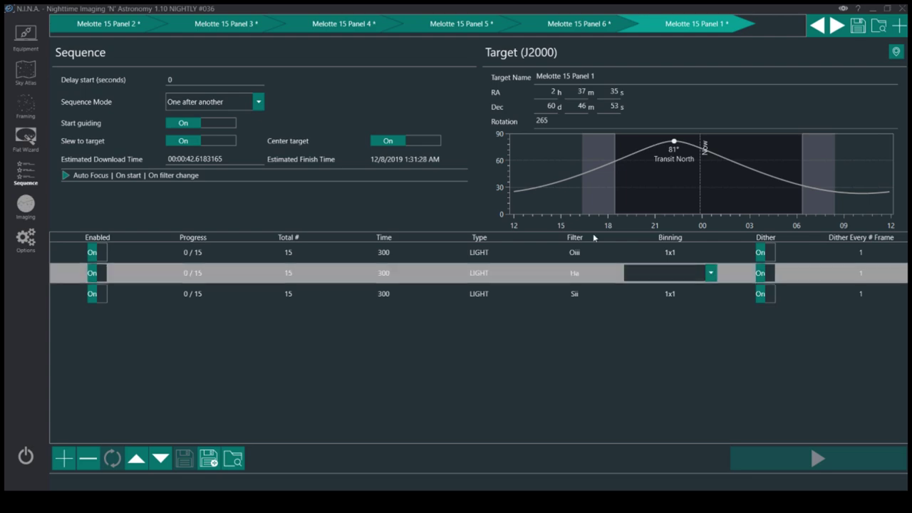
pyautogui.click(310, 100)
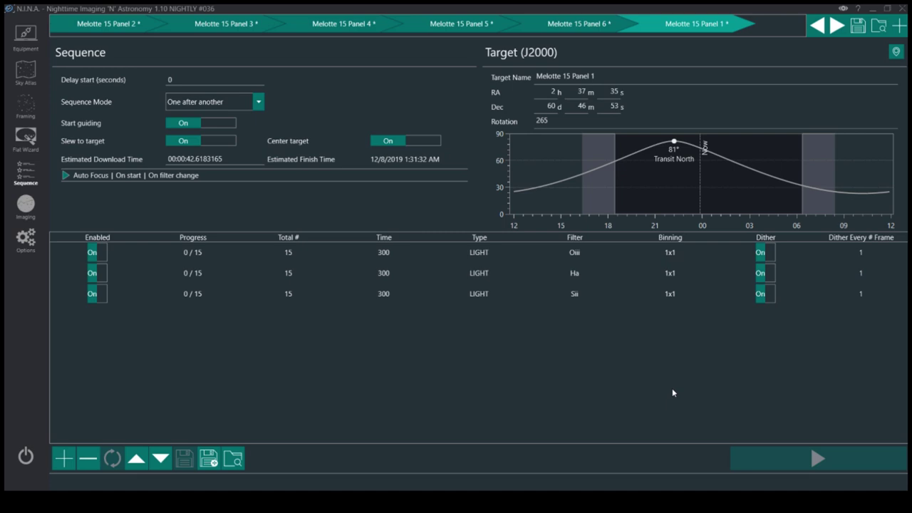
pyautogui.click(25, 207)
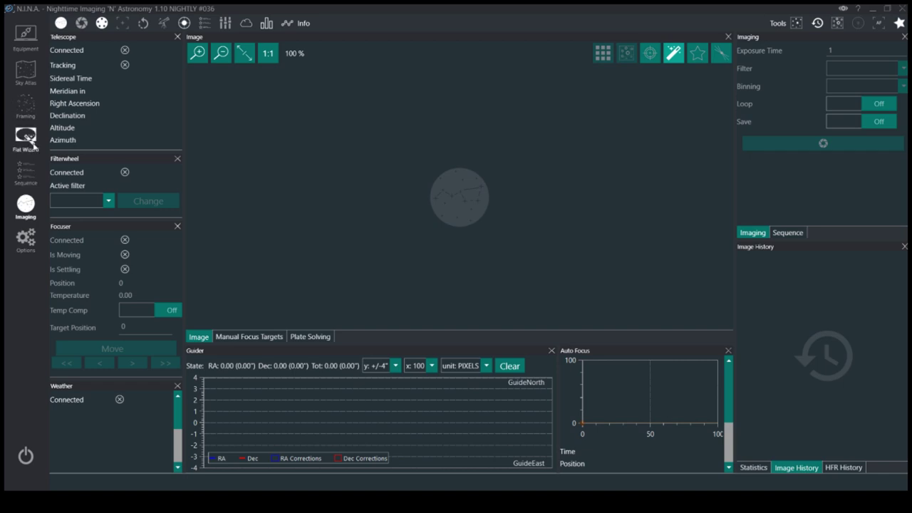
# - Return to the Framing page and scroll up to the cached Melotte 15 image source
pyautogui.click(27, 139)
pyautogui.click(25, 112)
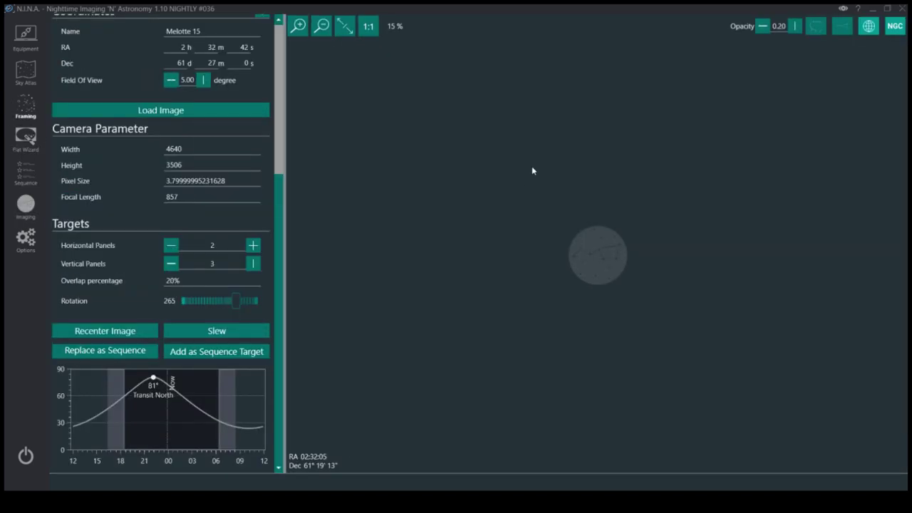
pyautogui.scroll(3, 278, 297)
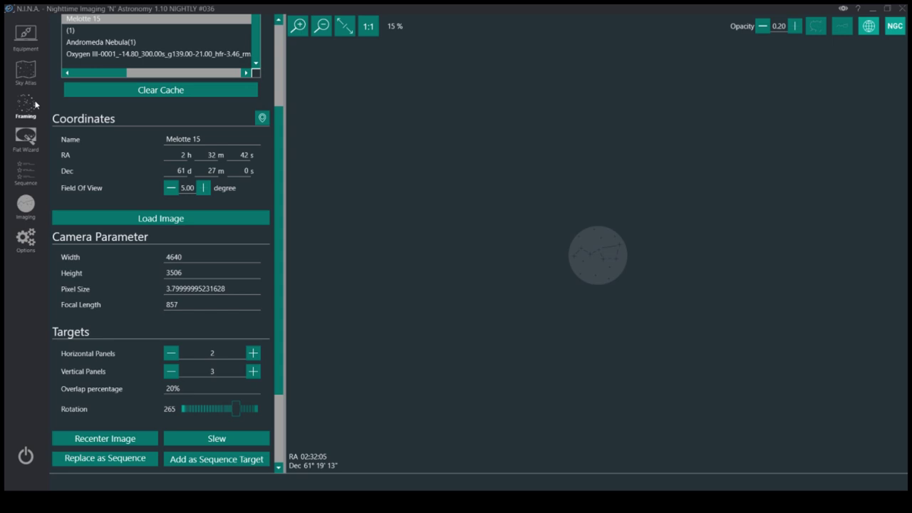
pyautogui.scroll(3, 280, 208)
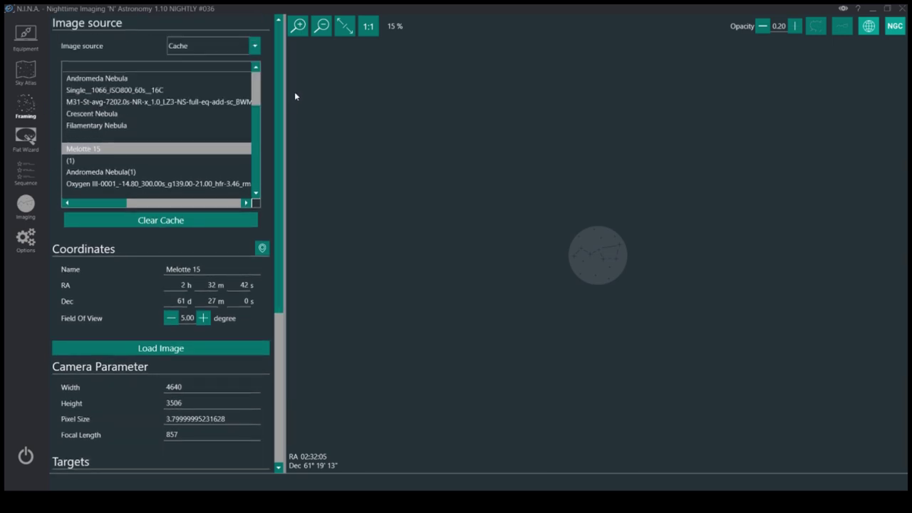